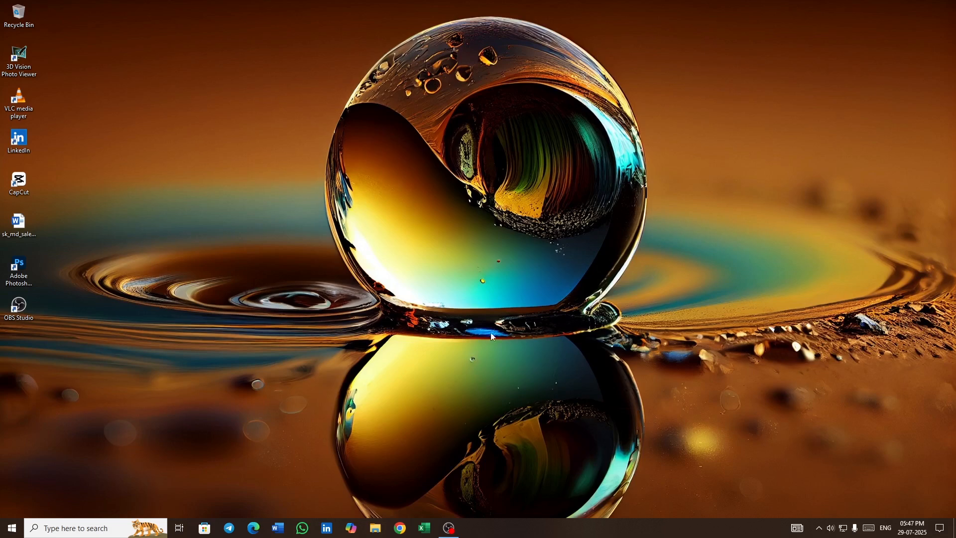
# - Open OBS and add an Audio Input Capture source to Scene 2, choosing its microphone device
pyautogui.click(450, 528)
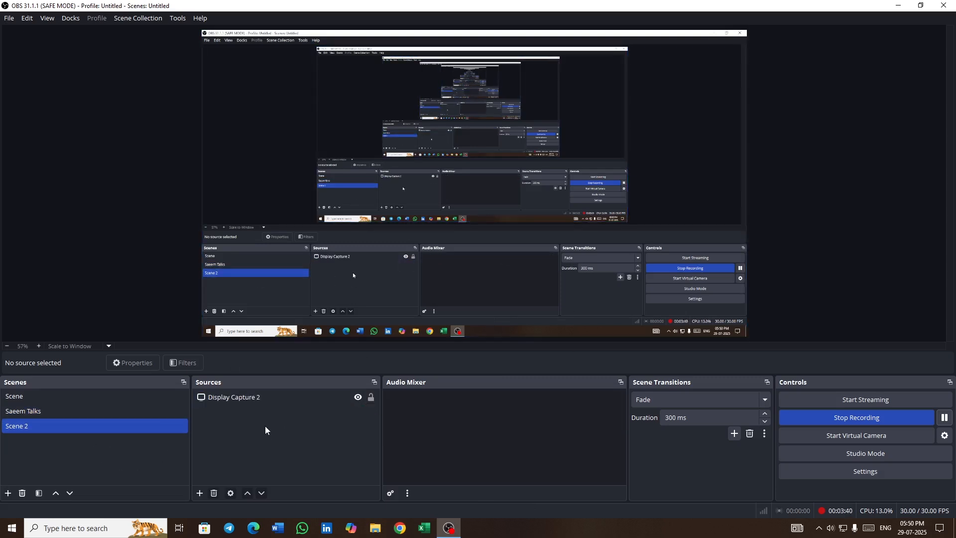
pyautogui.rightClick(267, 429)
pyautogui.moveTo(282, 440)
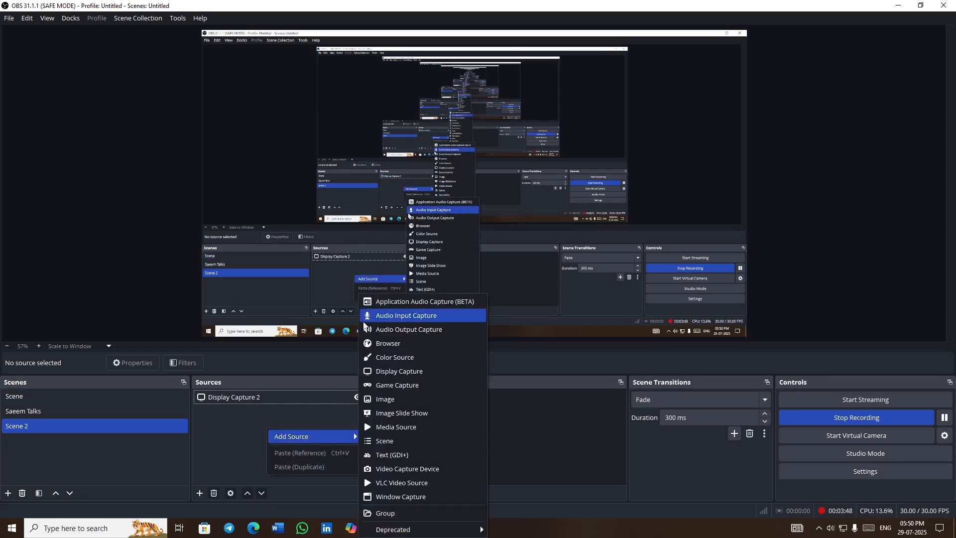
pyautogui.click(443, 319)
pyautogui.click(513, 324)
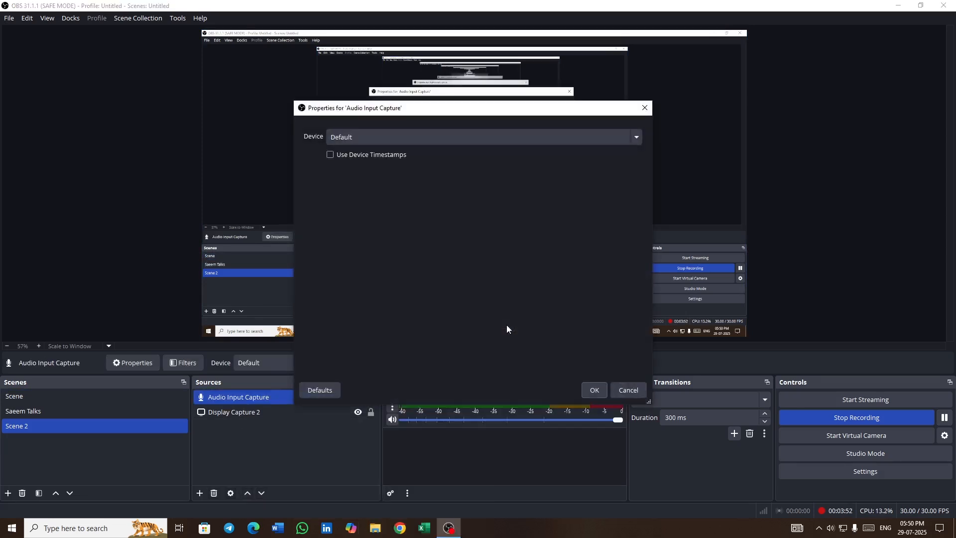
pyautogui.click(468, 137)
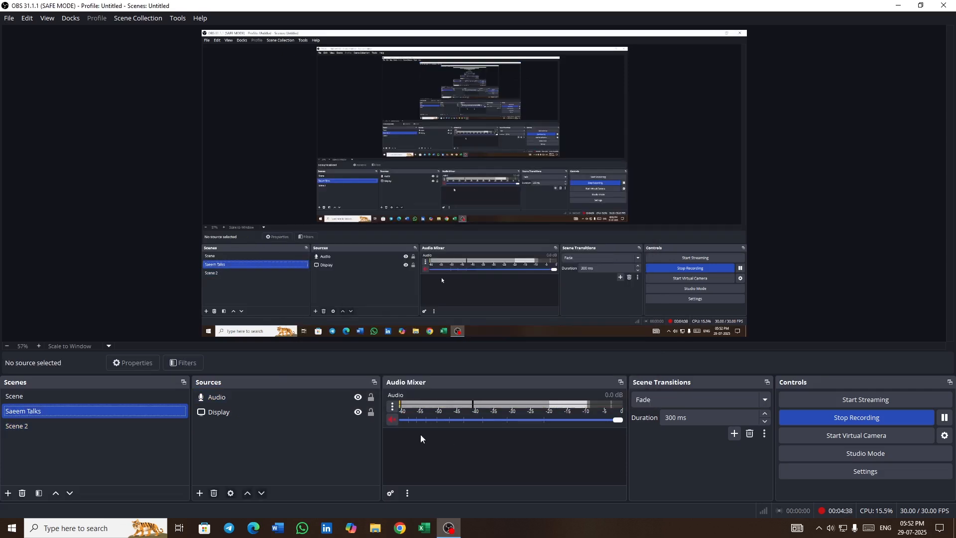
# - Switch between Scene 2 and Saeem Talks to compare their audio sources
pyautogui.click(106, 424)
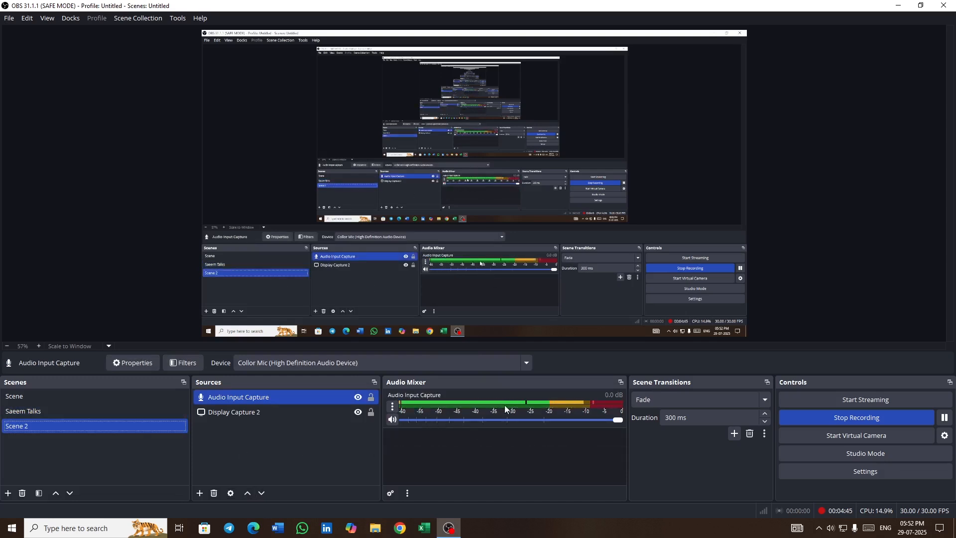
pyautogui.click(107, 410)
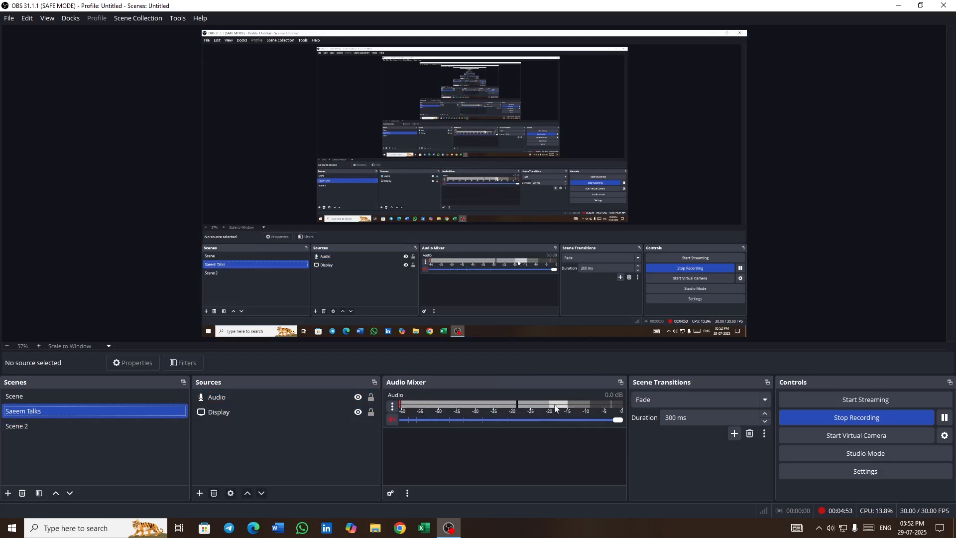
pyautogui.click(125, 426)
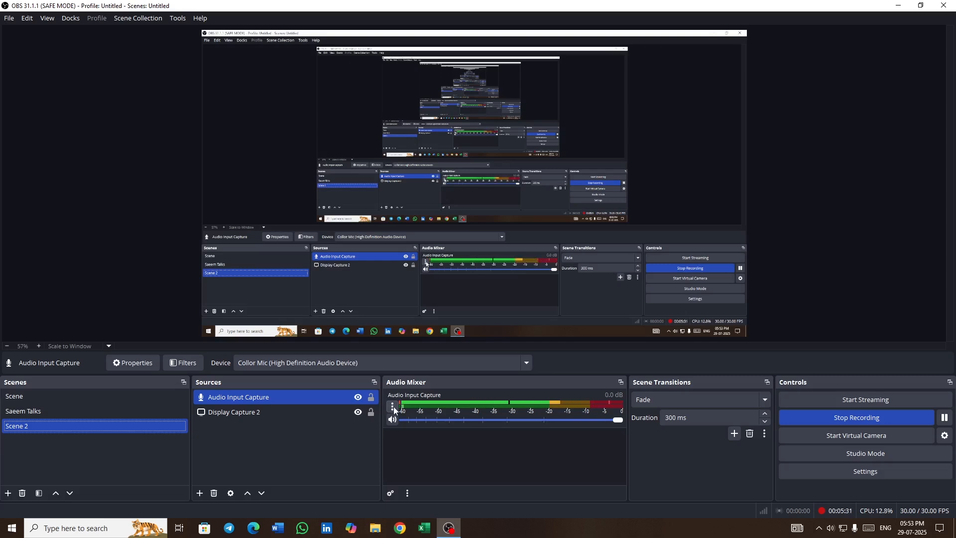
# - Enable Mono for the Audio Input Capture source in Advanced Audio Properties
pyautogui.click(393, 408)
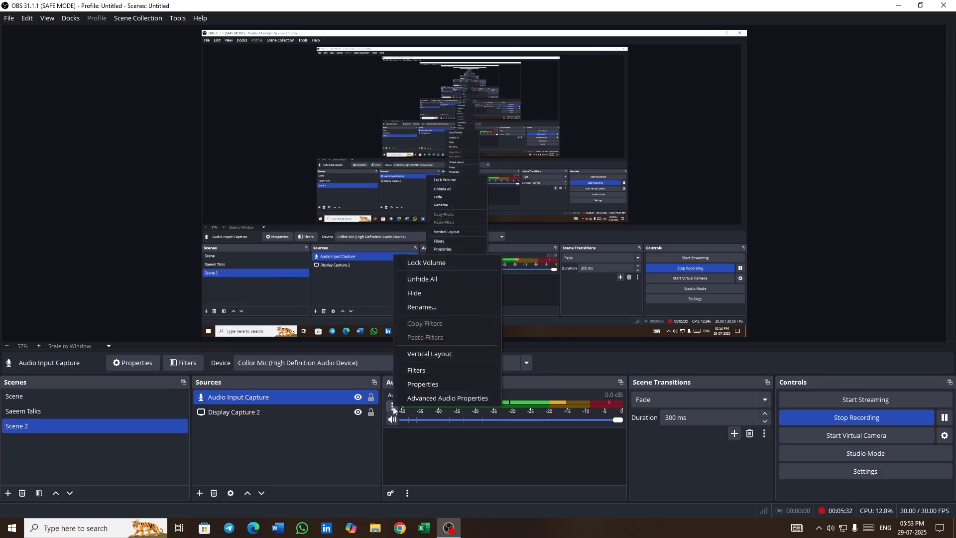
pyautogui.click(452, 398)
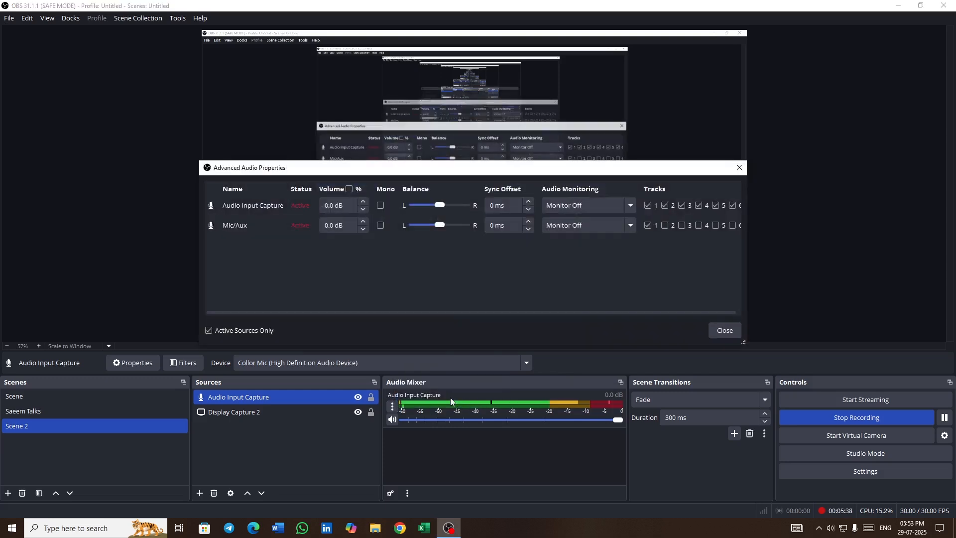
pyautogui.click(381, 205)
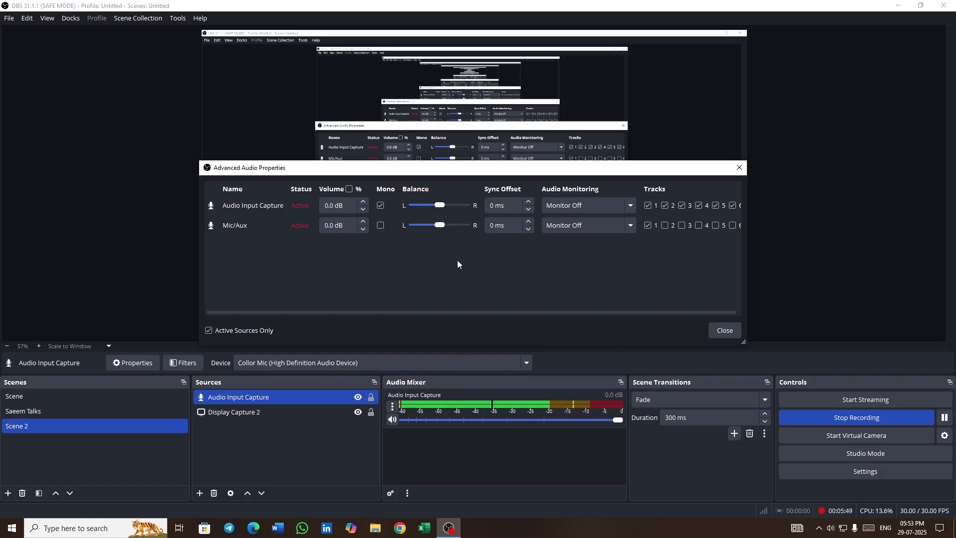
pyautogui.click(725, 330)
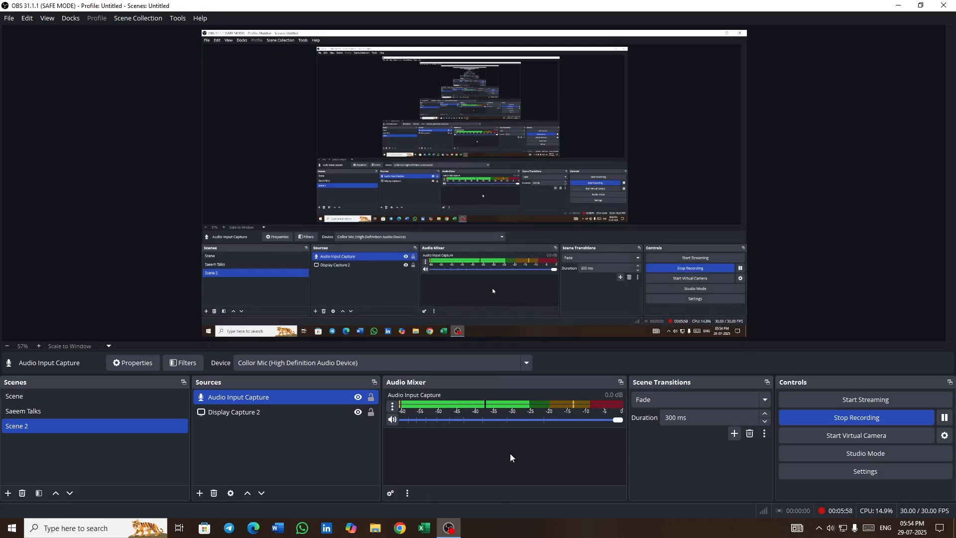
# - Open the audio filters of Scene 2's Audio Input Capture source
pyautogui.click(102, 419)
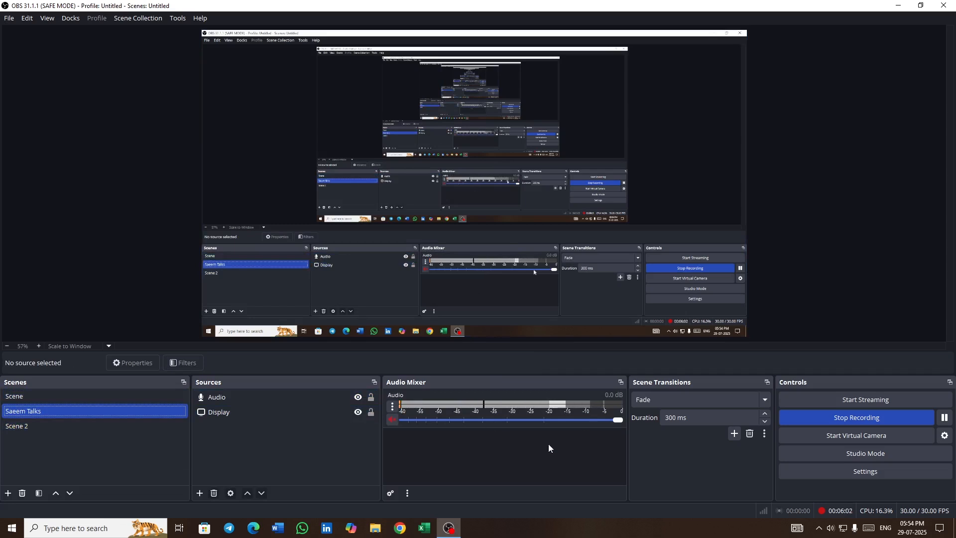
pyautogui.click(125, 424)
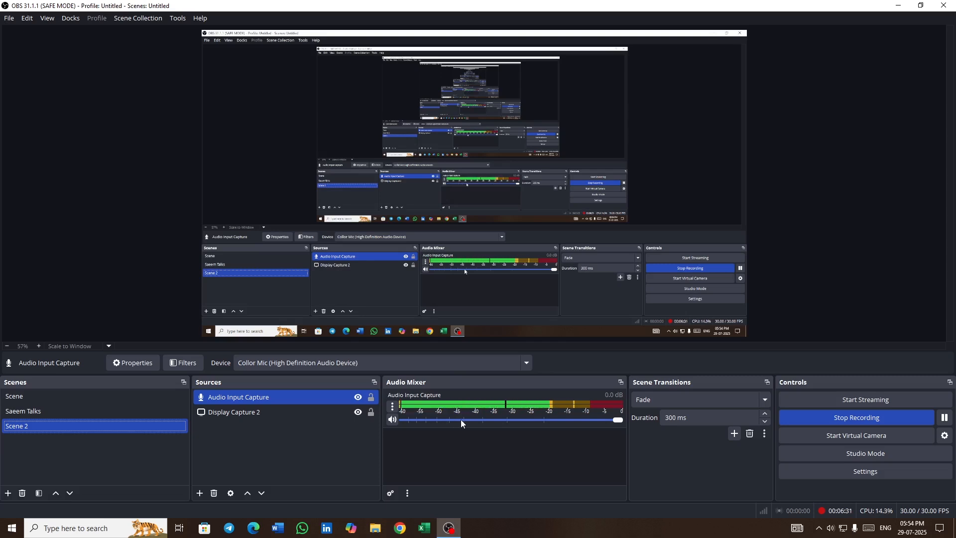
pyautogui.click(393, 406)
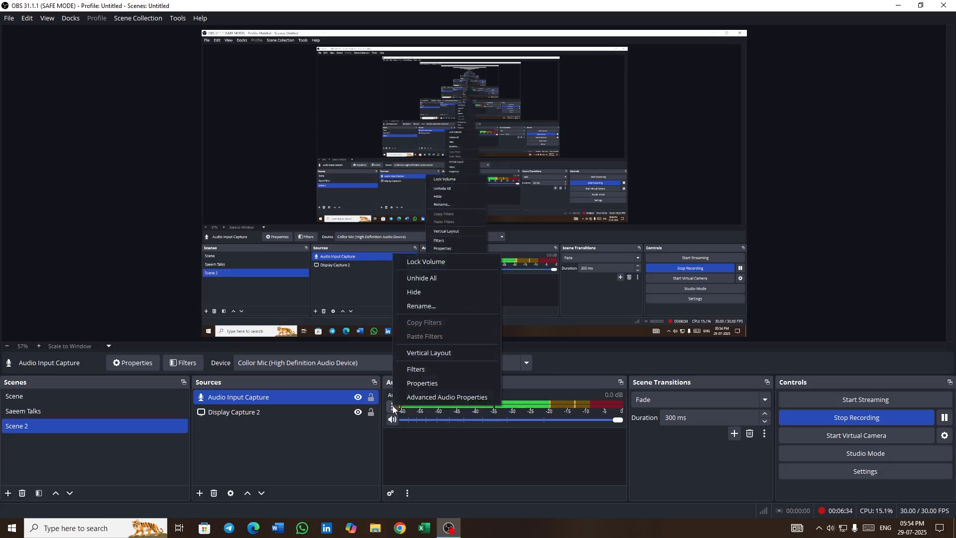
pyautogui.click(438, 370)
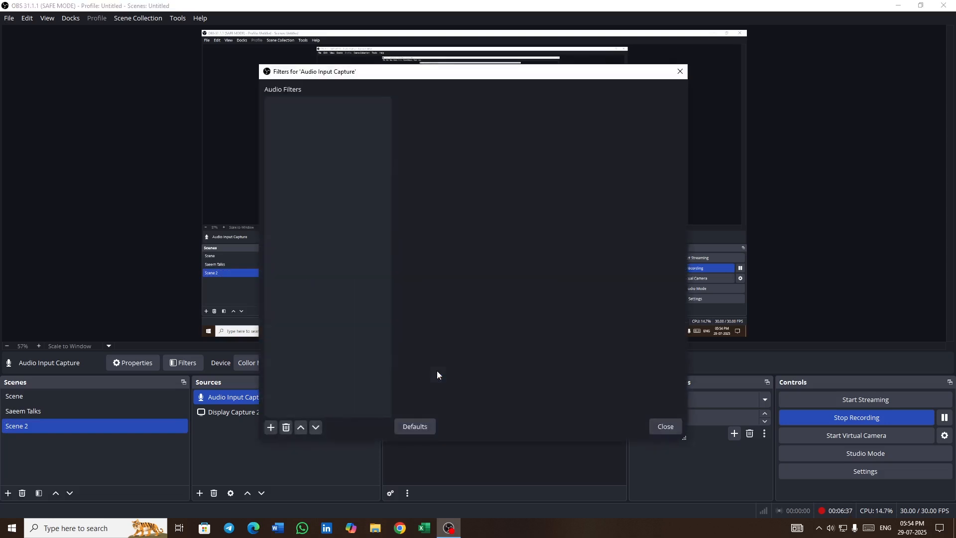
pyautogui.click(271, 428)
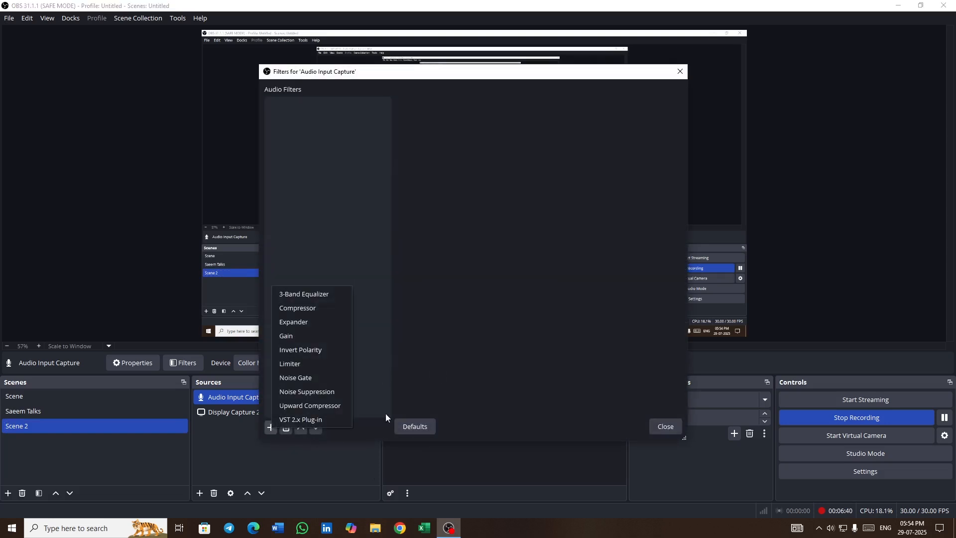
pyautogui.click(321, 392)
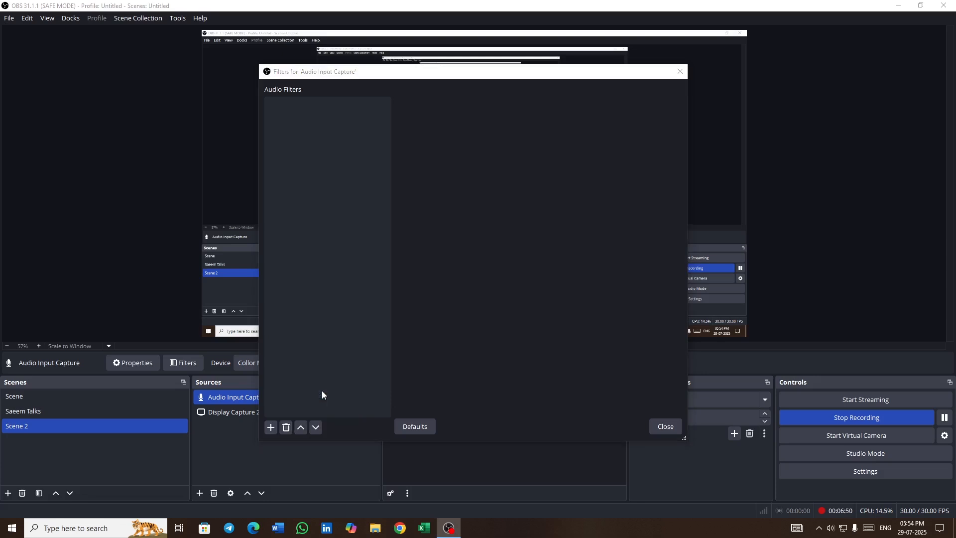
pyautogui.click(446, 270)
pyautogui.moveTo(517, 79); pyautogui.dragTo(519, 17)
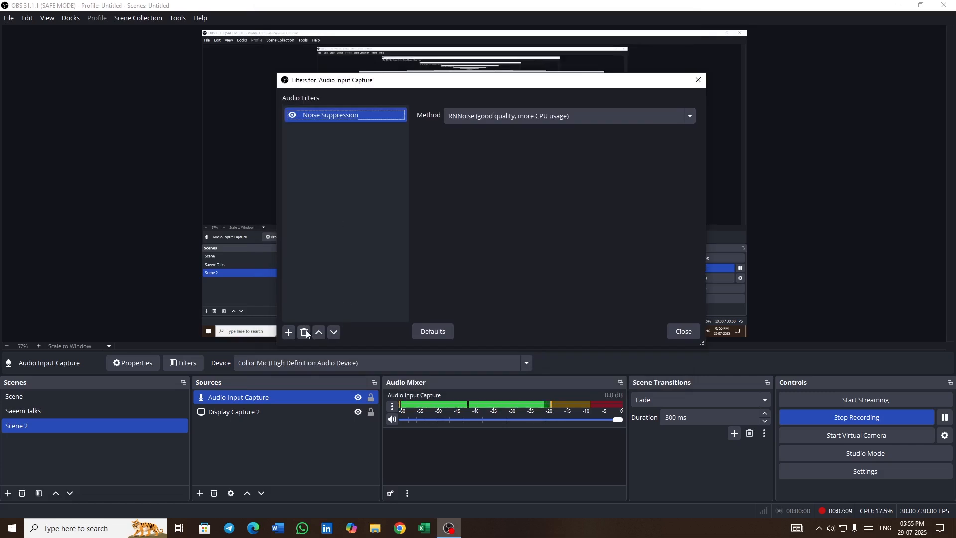
pyautogui.click(305, 332)
pyautogui.click(537, 224)
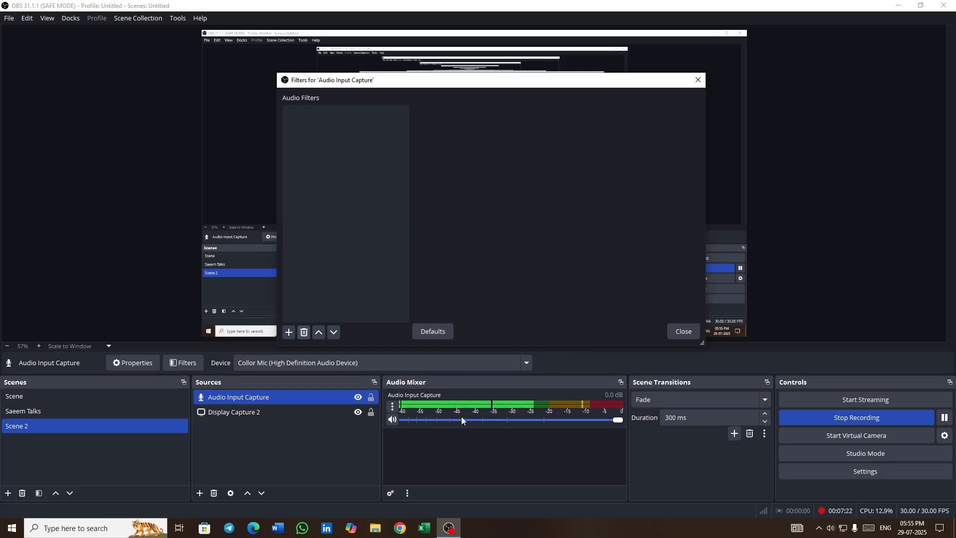
# - Add a Noise Suppression filter using the RNNoise (good quality, more CPU usage) method
pyautogui.click(288, 332)
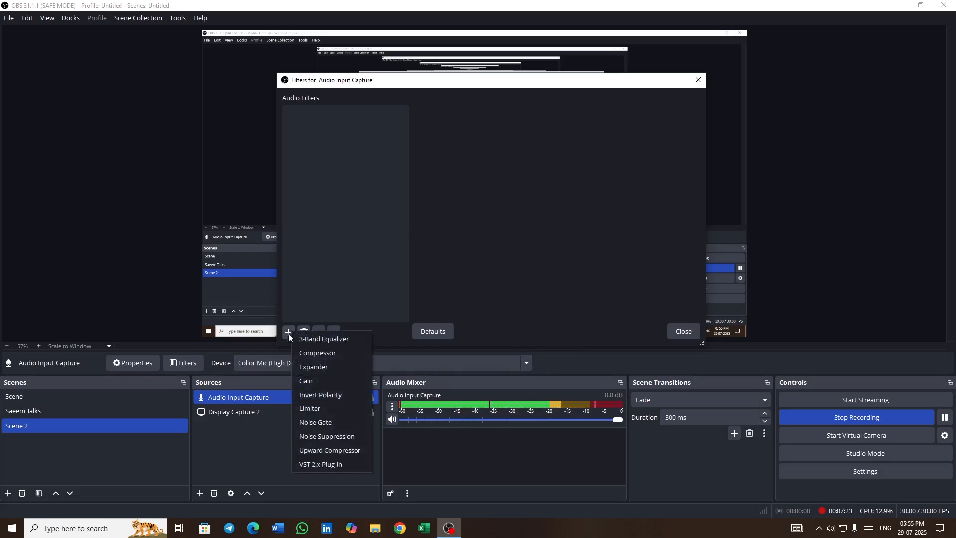
pyautogui.click(327, 437)
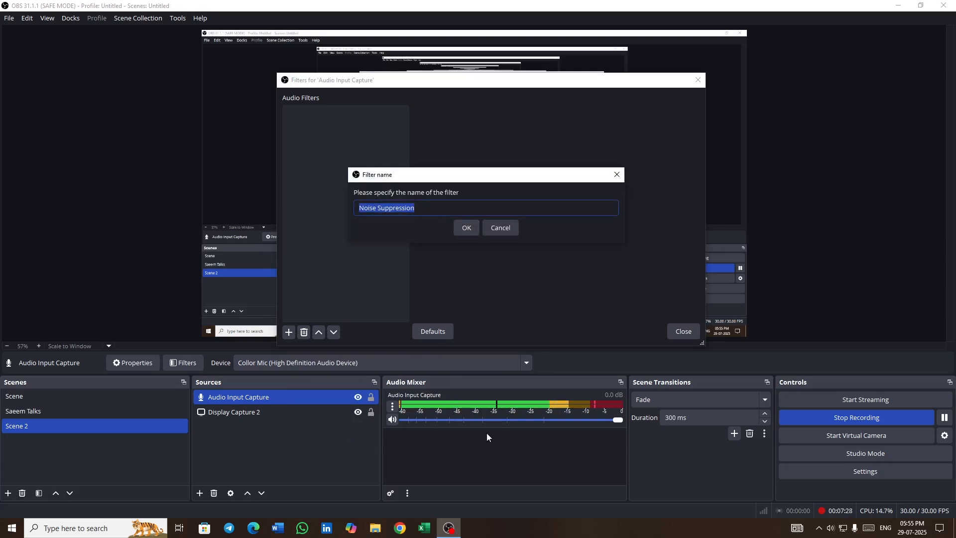
pyautogui.click(466, 229)
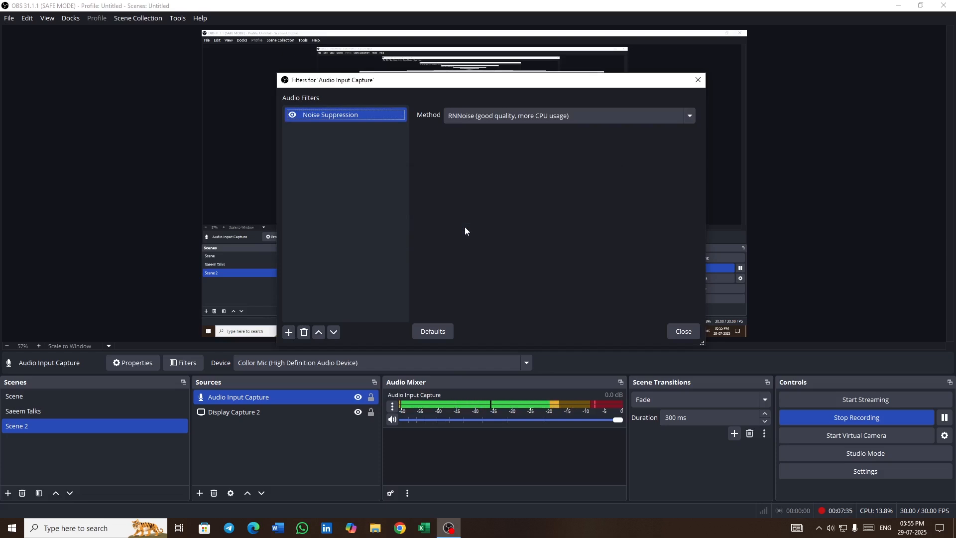
pyautogui.click(610, 120)
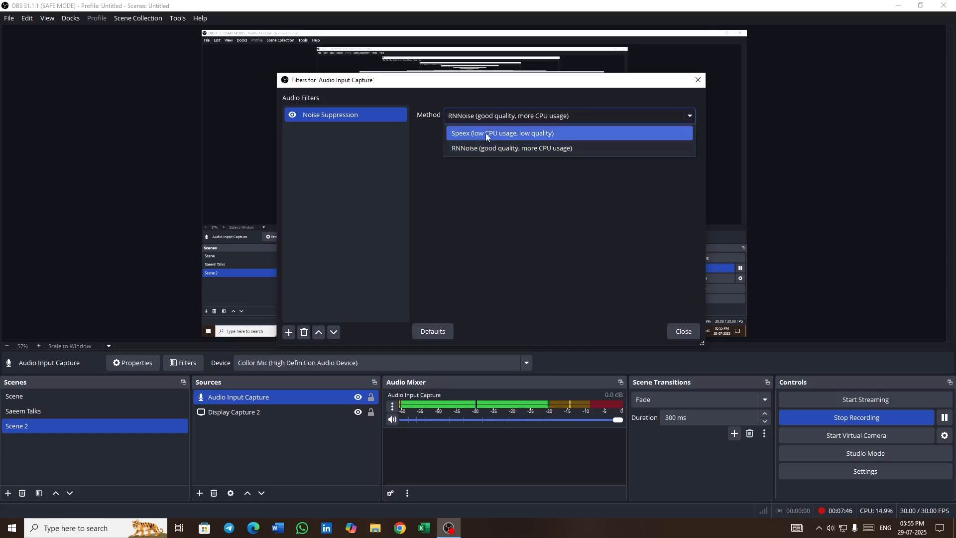
pyautogui.click(632, 146)
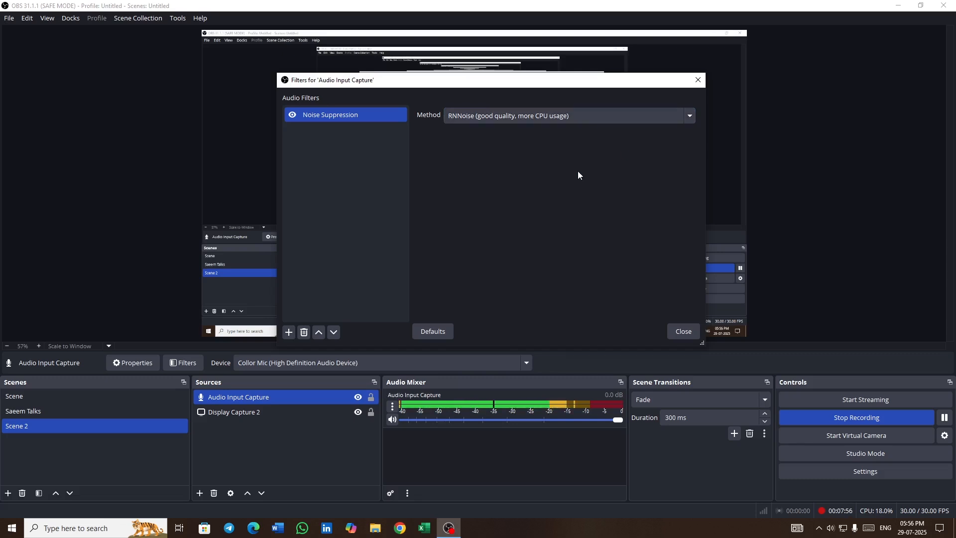
# - Add a Compressor filter and set its ratio to 4.00:1
pyautogui.click(289, 331)
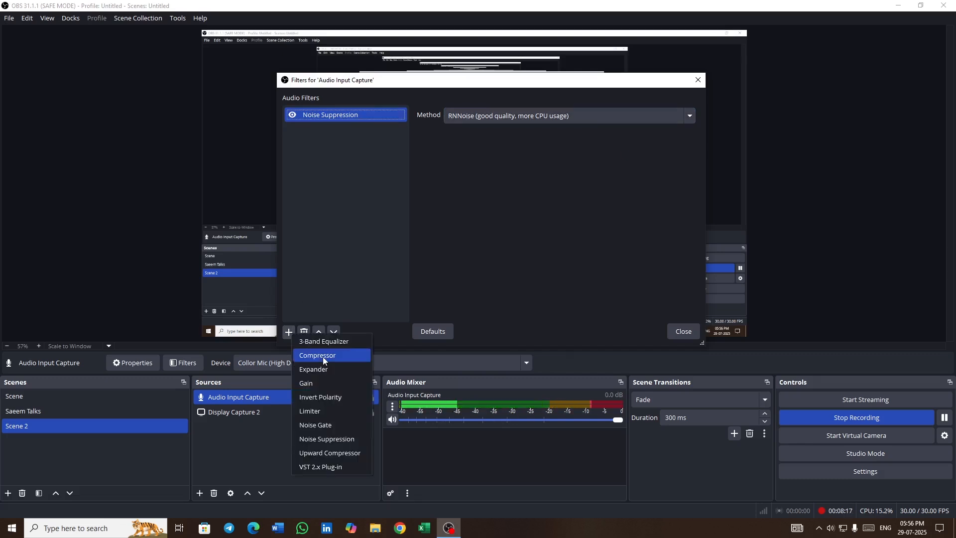
pyautogui.click(333, 355)
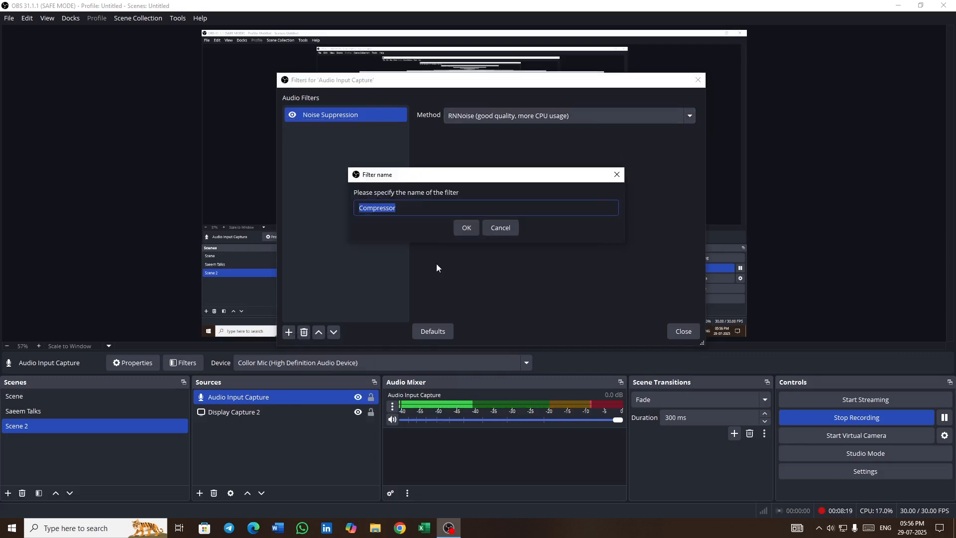
pyautogui.click(464, 223)
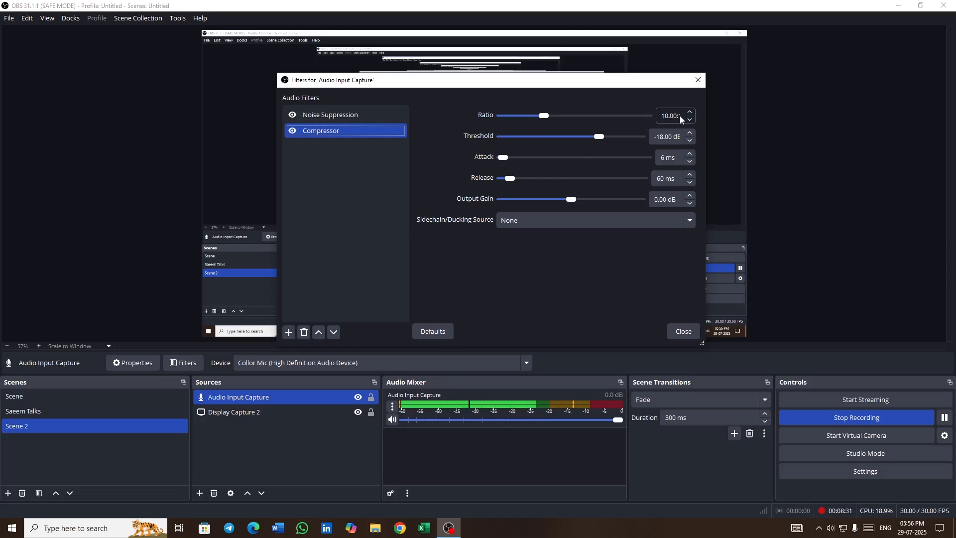
pyautogui.moveTo(702, 344); pyautogui.dragTo(818, 373)
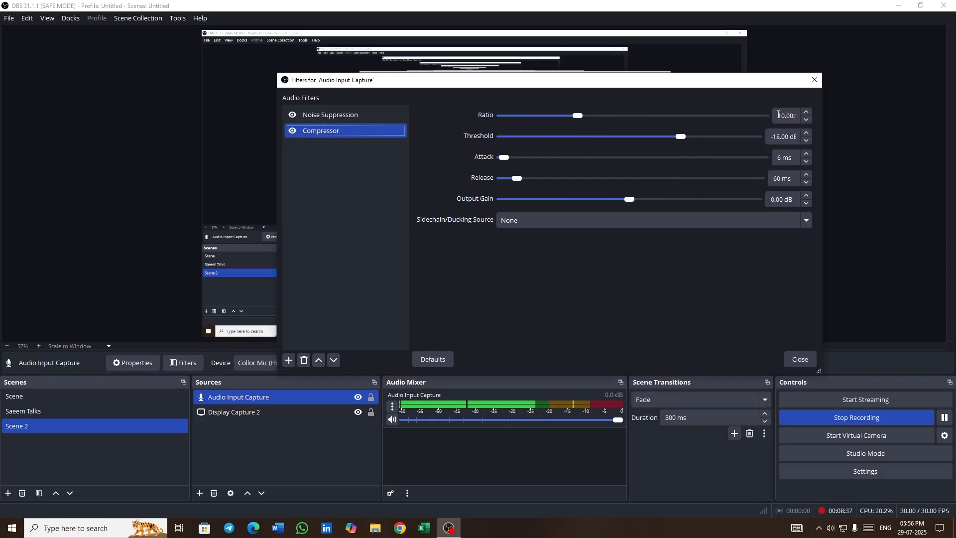
pyautogui.moveTo(578, 116); pyautogui.dragTo(562, 117)
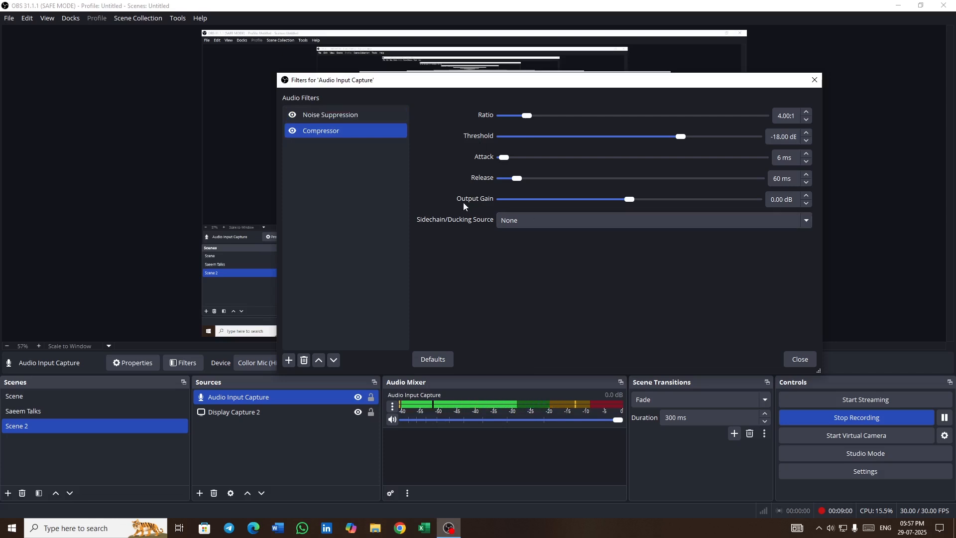
# - Set the compressor's output gain to 10.00 dB
pyautogui.moveTo(630, 201); pyautogui.dragTo(639, 202)
pyautogui.moveTo(639, 202); pyautogui.dragTo(672, 203)
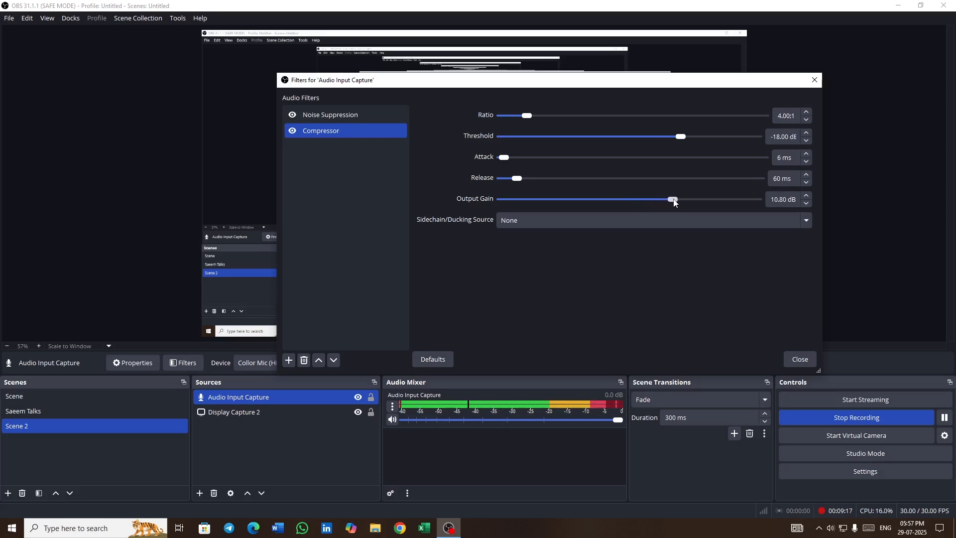
pyautogui.moveTo(675, 202); pyautogui.dragTo(672, 204)
pyautogui.click(807, 203)
# - Add a 3-Band Equalizer filter with High at 1.00 dB and Low at -1.00 dB
pyautogui.click(288, 360)
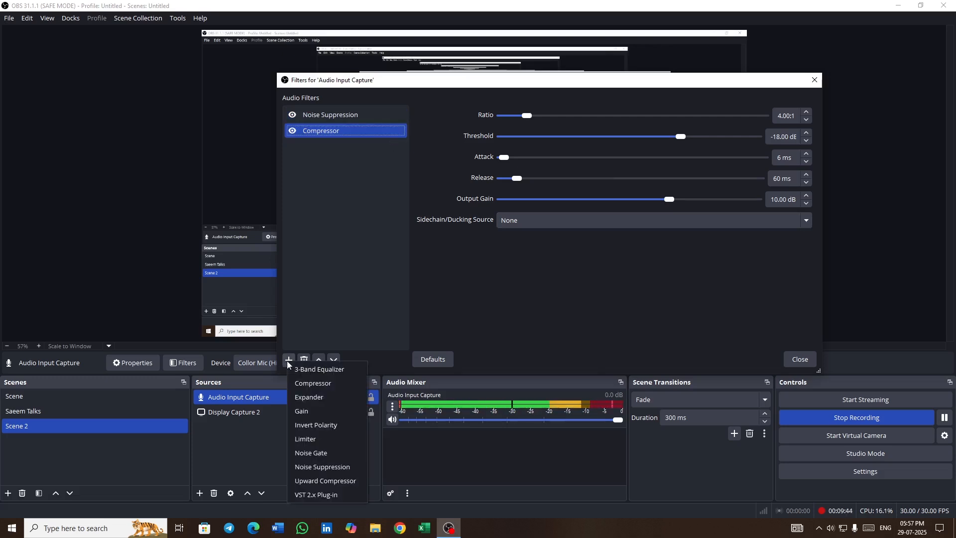
pyautogui.click(349, 369)
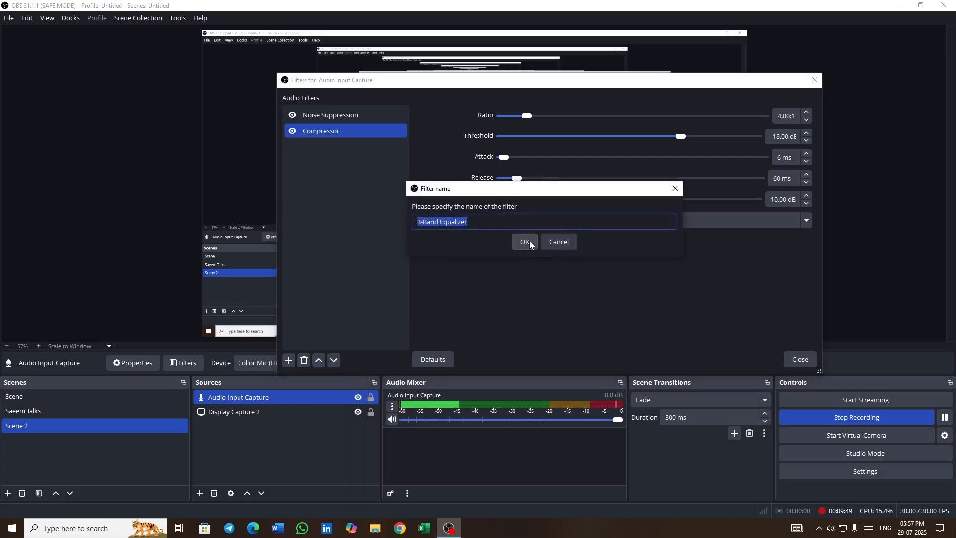
pyautogui.click(530, 241)
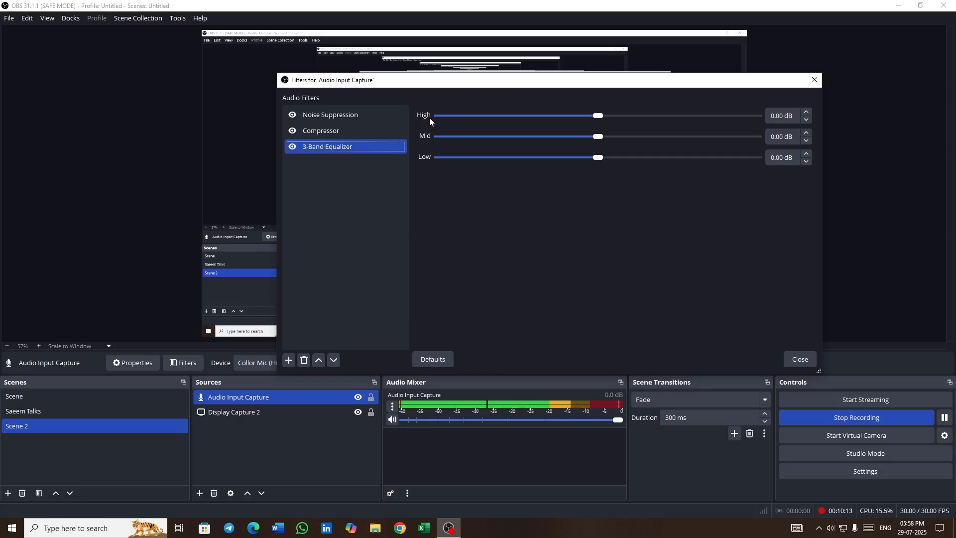
pyautogui.click(769, 115)
pyautogui.click(807, 112)
pyautogui.click(807, 113)
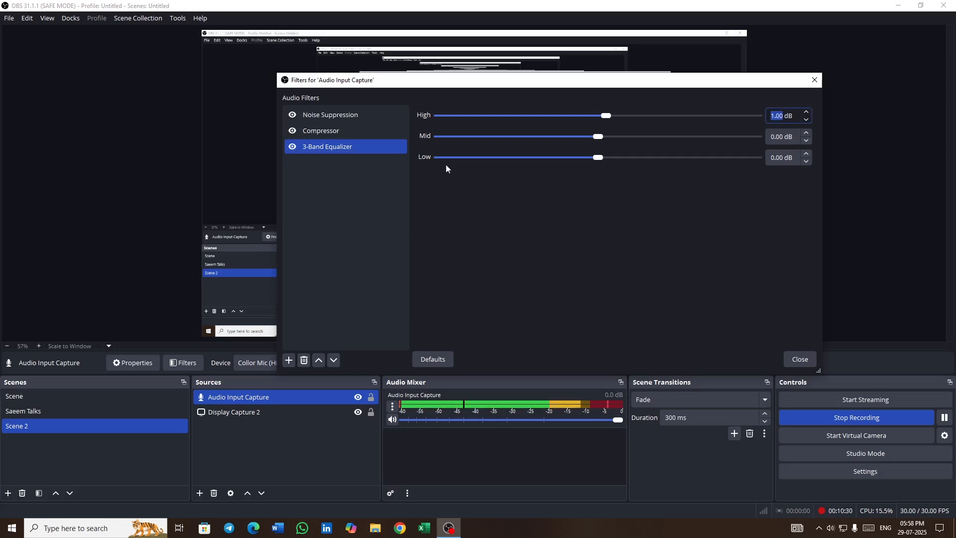
pyautogui.click(807, 161)
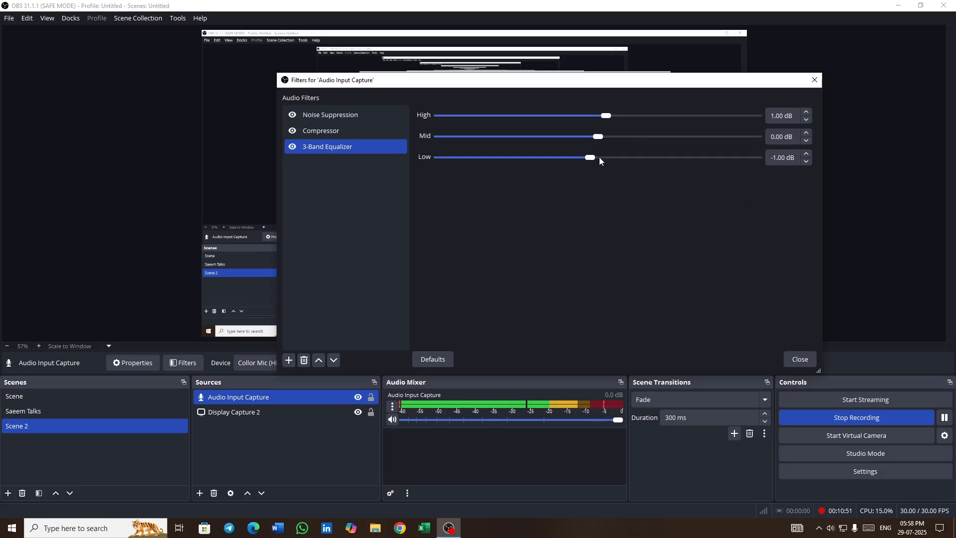
# - Add a Limiter filter to the microphone's audio filters
pyautogui.click(312, 331)
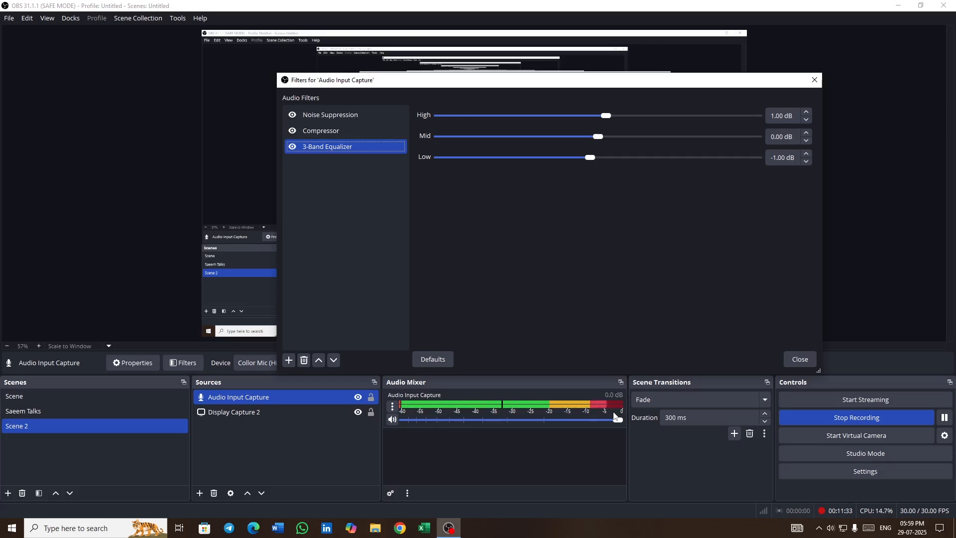
pyautogui.click(289, 360)
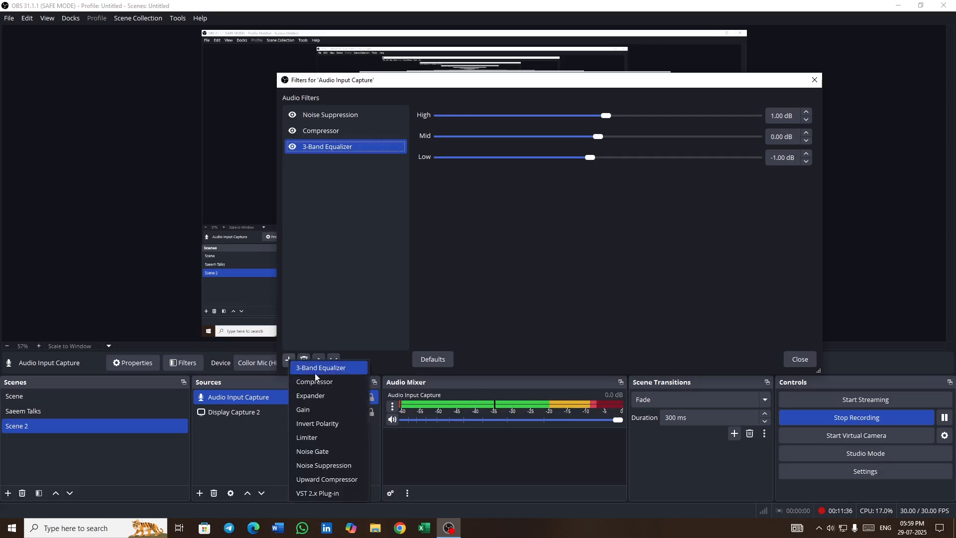
pyautogui.click(330, 440)
pyautogui.click(525, 241)
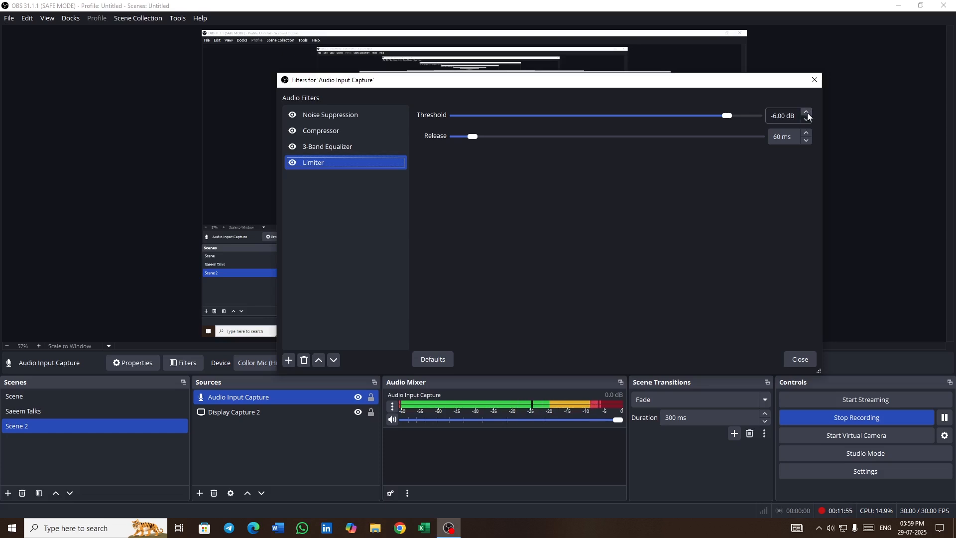
# - Set the limiter's threshold to -3.00 dB
pyautogui.scroll(4, 808, 113)
pyautogui.scroll(7, 808, 115)
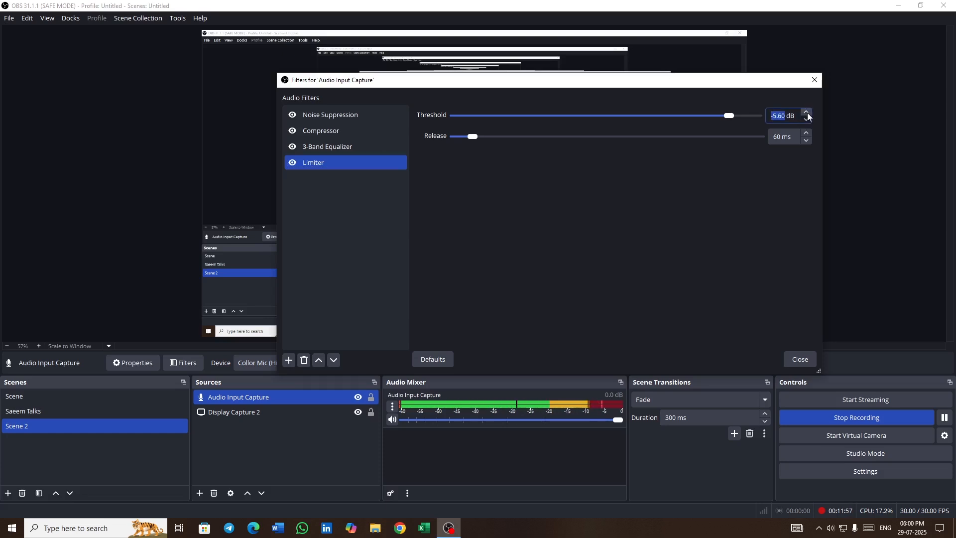
pyautogui.scroll(4, 808, 116)
pyautogui.scroll(10, 808, 116)
pyautogui.scroll(5, 808, 116)
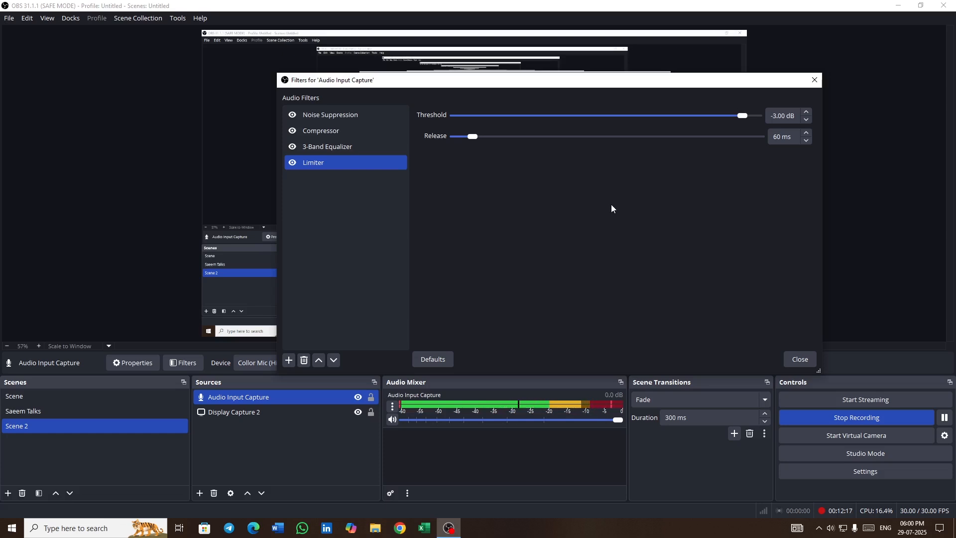
# - Review the settings of each filter in turn, then close the filters window
pyautogui.click(349, 119)
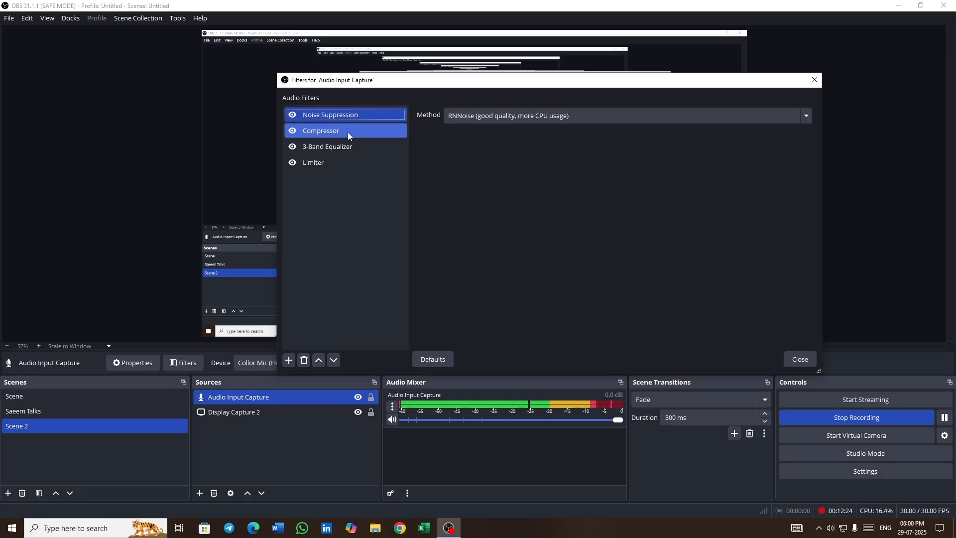
pyautogui.click(347, 133)
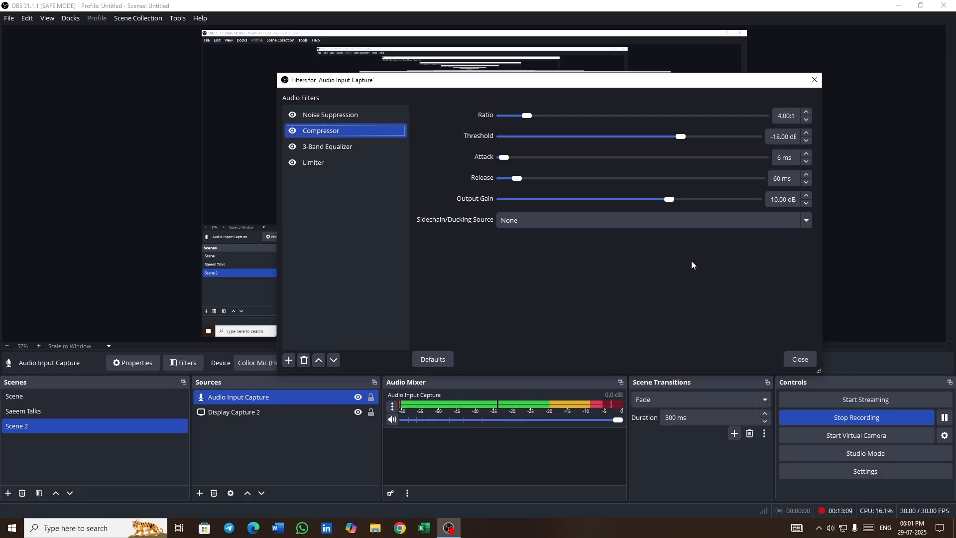
pyautogui.click(347, 149)
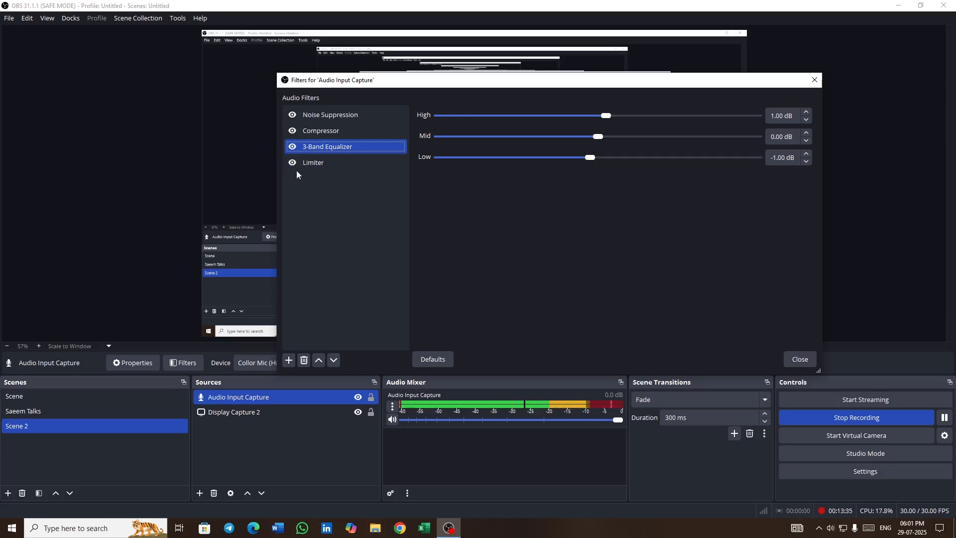
pyautogui.click(342, 169)
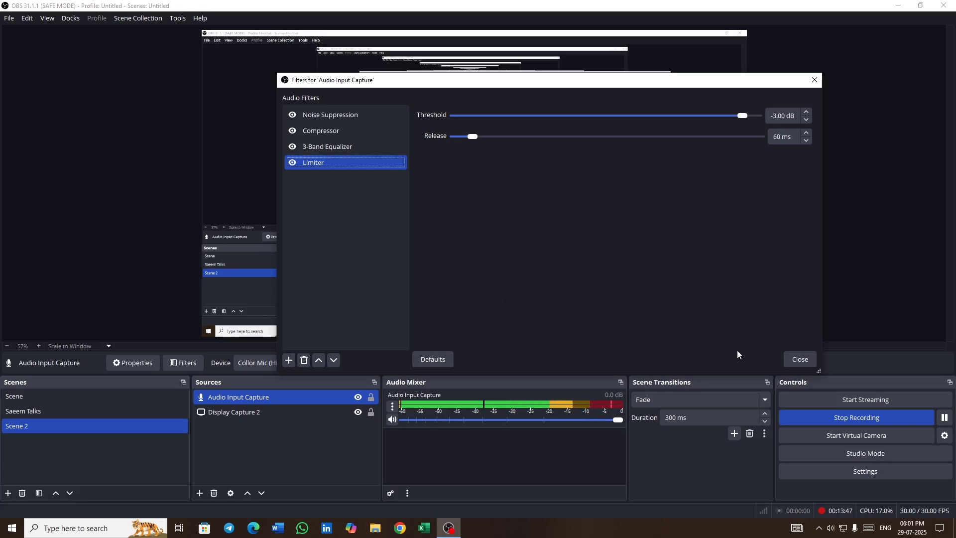
pyautogui.click(819, 81)
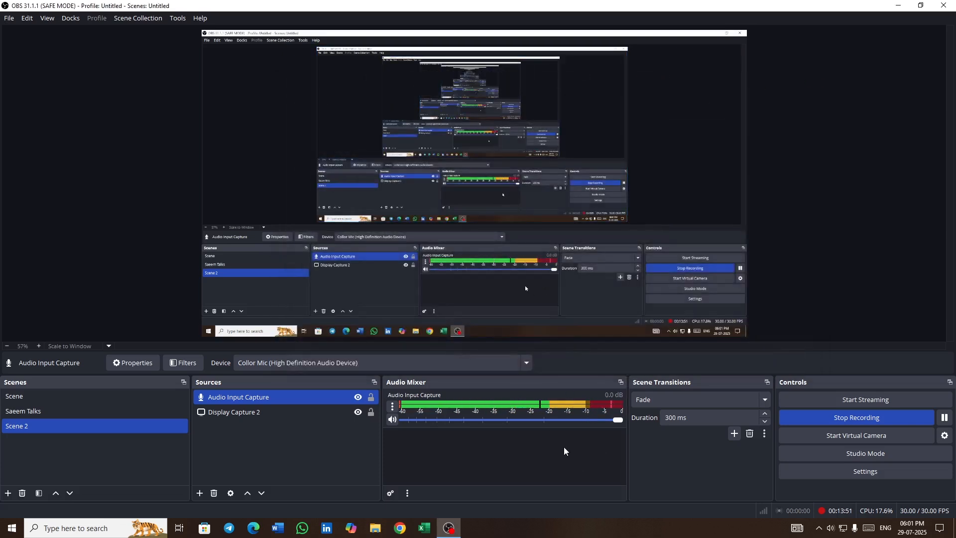
# - Set the Audio Input Capture's audio monitoring to Monitor and Output in Advanced Audio Properties
pyautogui.click(393, 407)
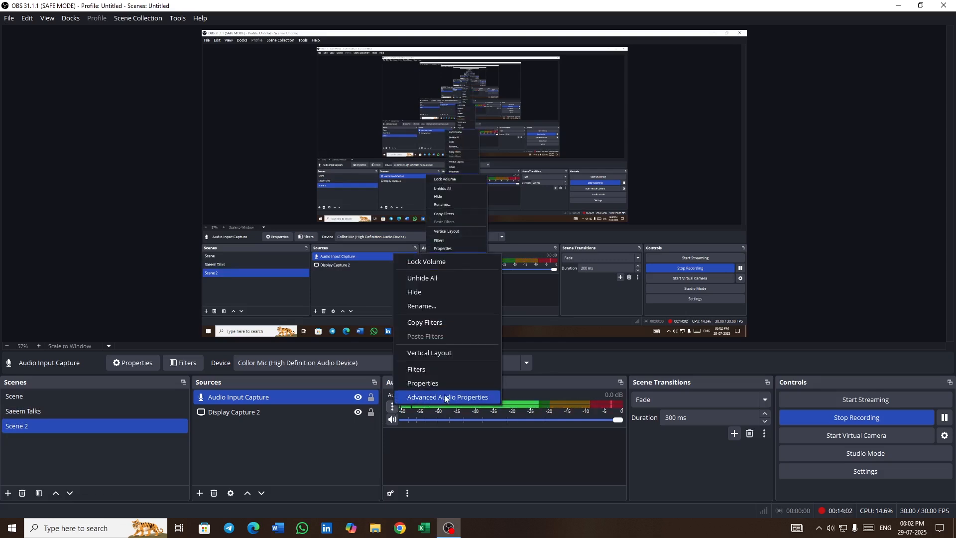
pyautogui.click(410, 402)
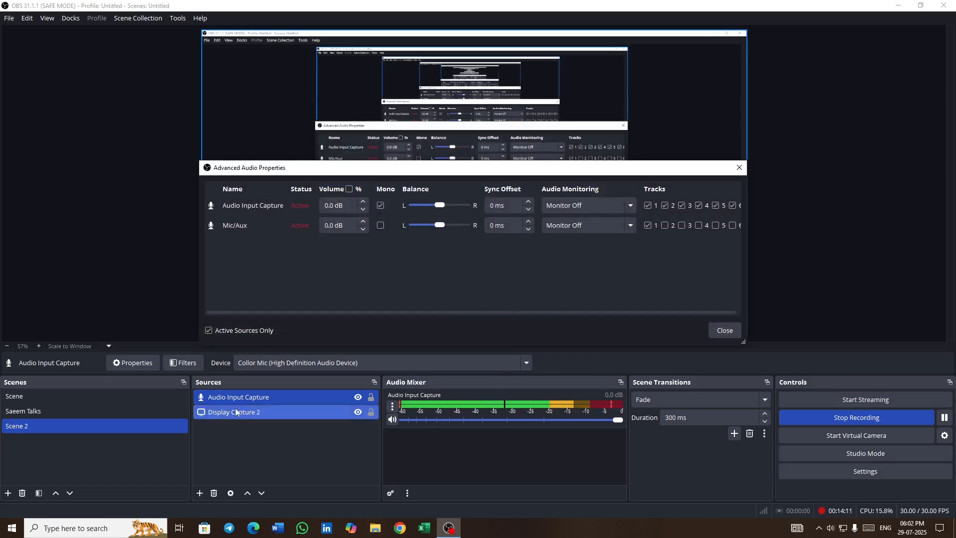
pyautogui.click(632, 205)
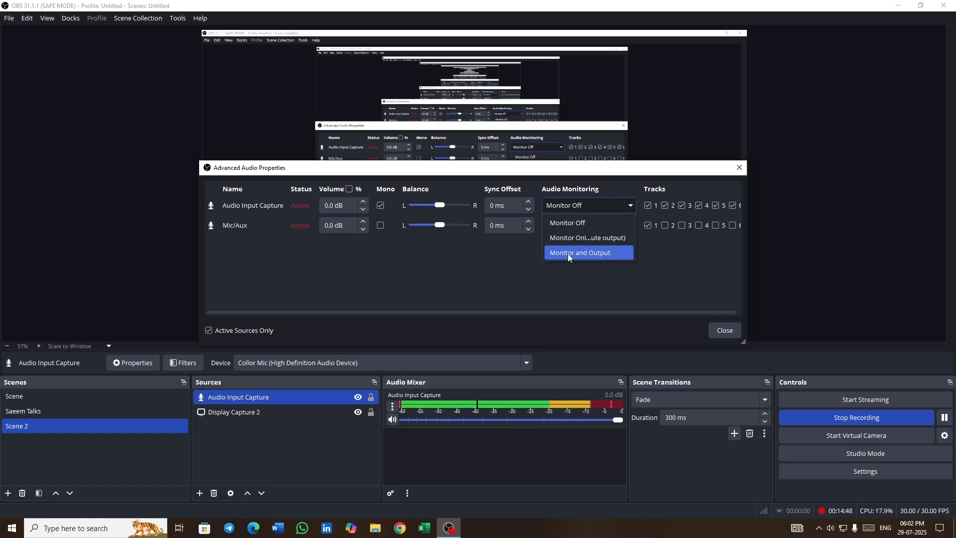
pyautogui.click(591, 254)
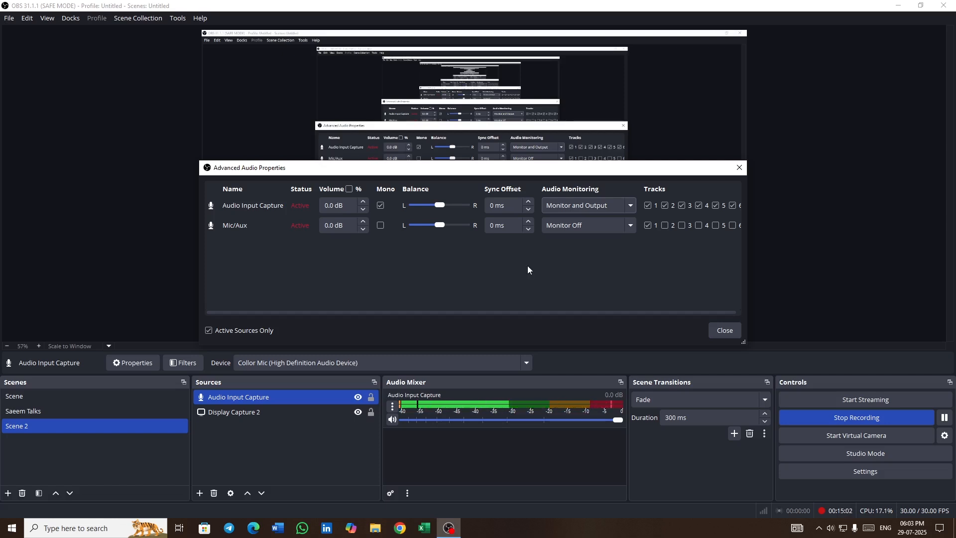
pyautogui.click(725, 331)
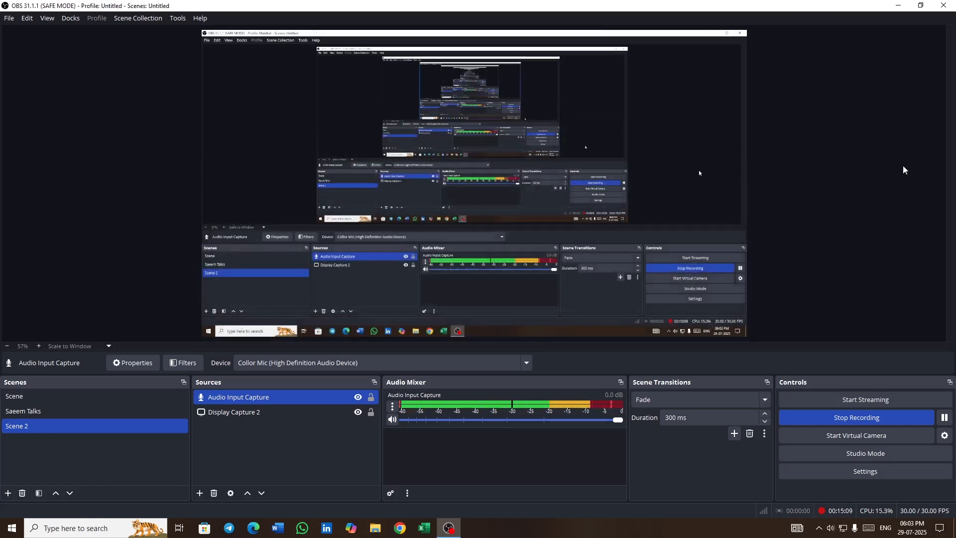
# - Check the Audio Input Capture's monitoring setting in Advanced Audio Properties and close the window
pyautogui.click(392, 407)
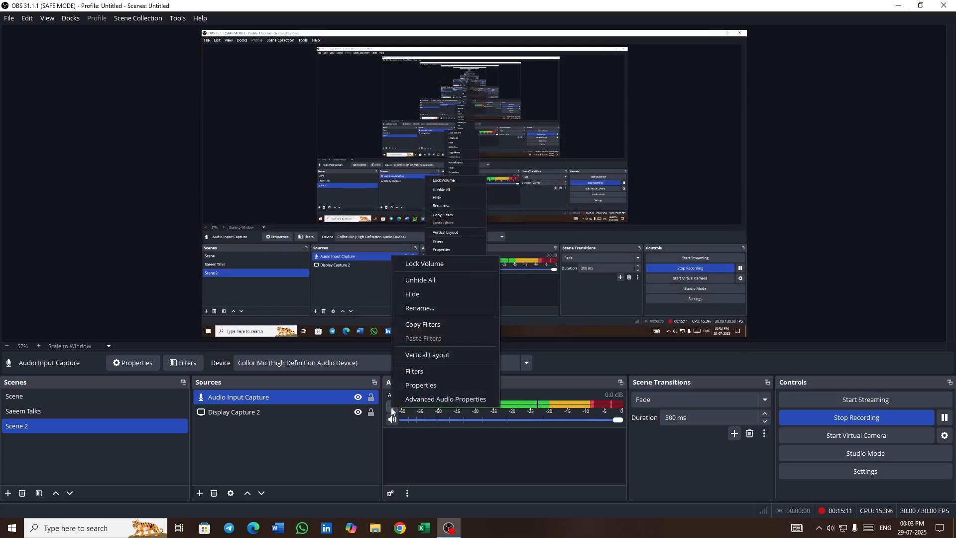
pyautogui.click(409, 372)
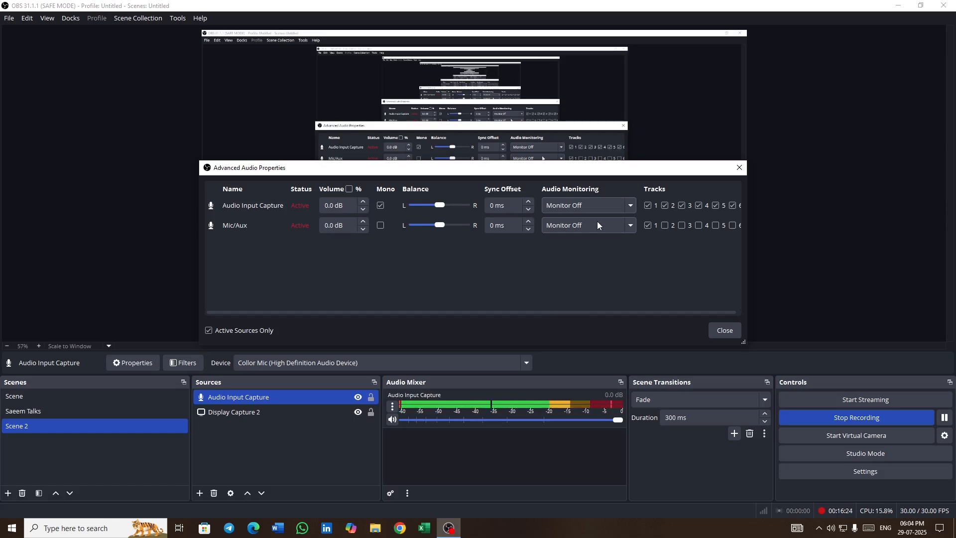
pyautogui.click(739, 167)
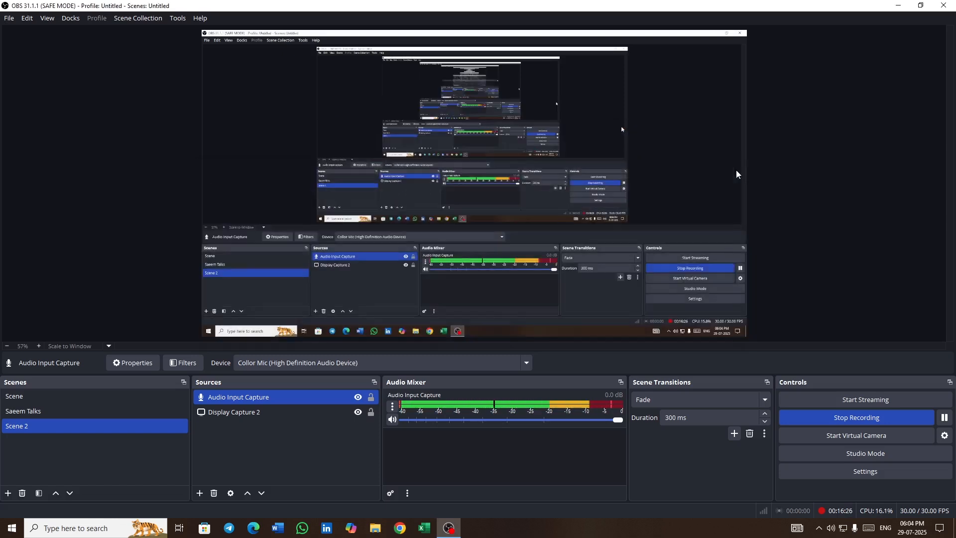